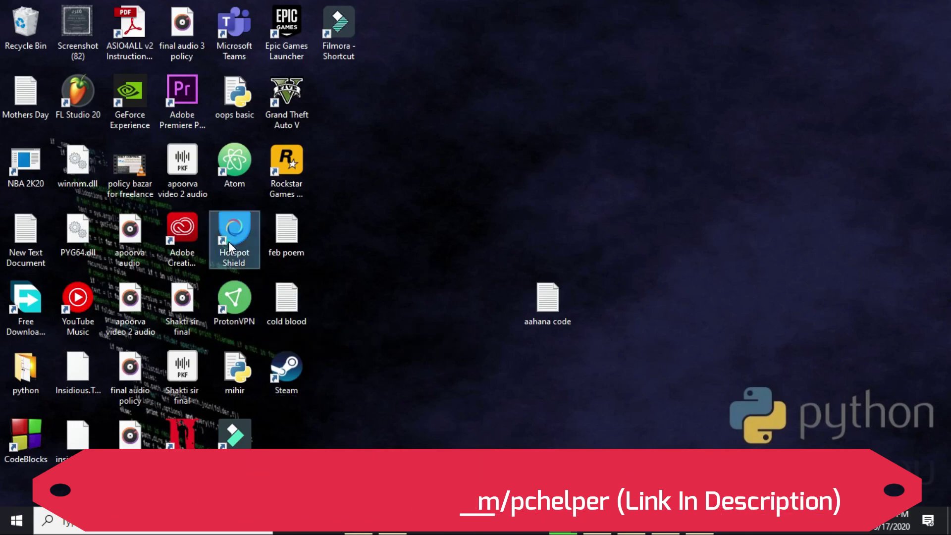
- Open the browser on DLL-files.com and switch to the YouTube clean boot video tab
click(394, 262)
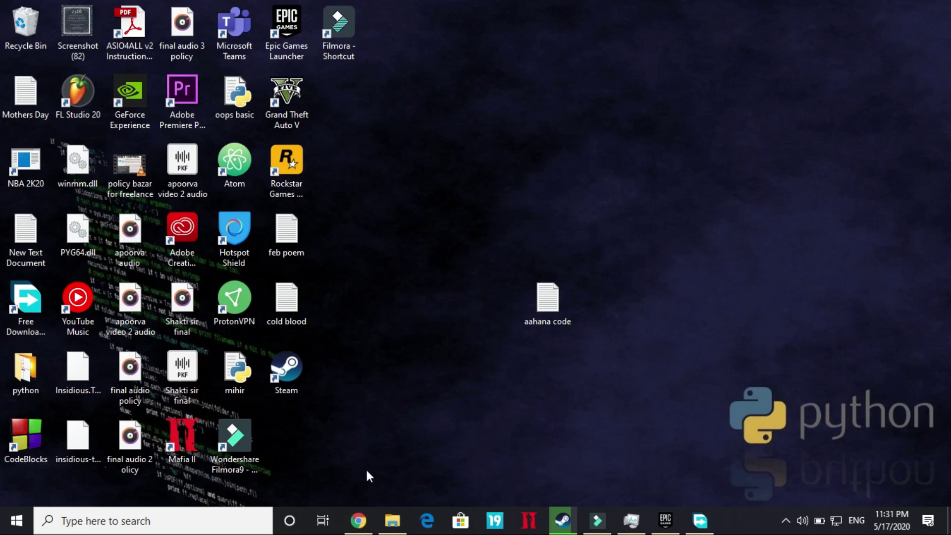
click(358, 520)
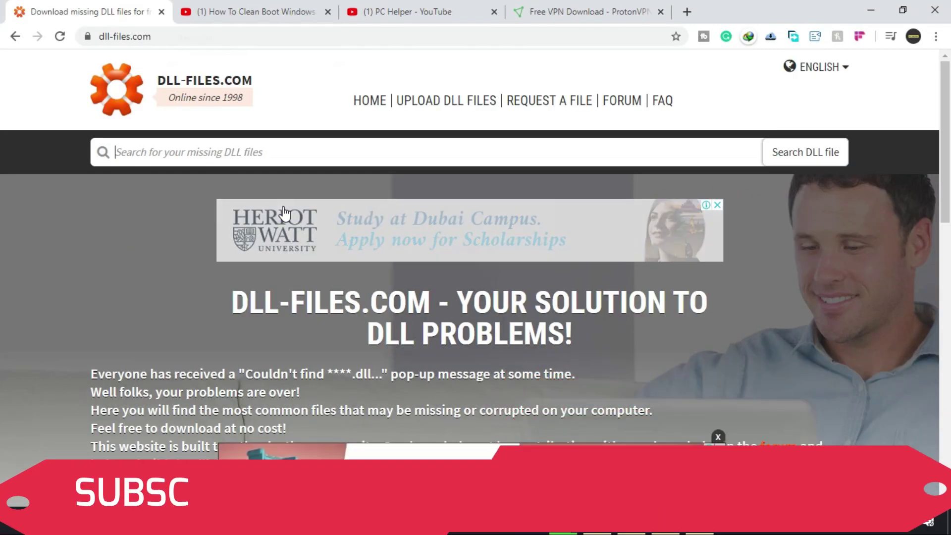
click(243, 4)
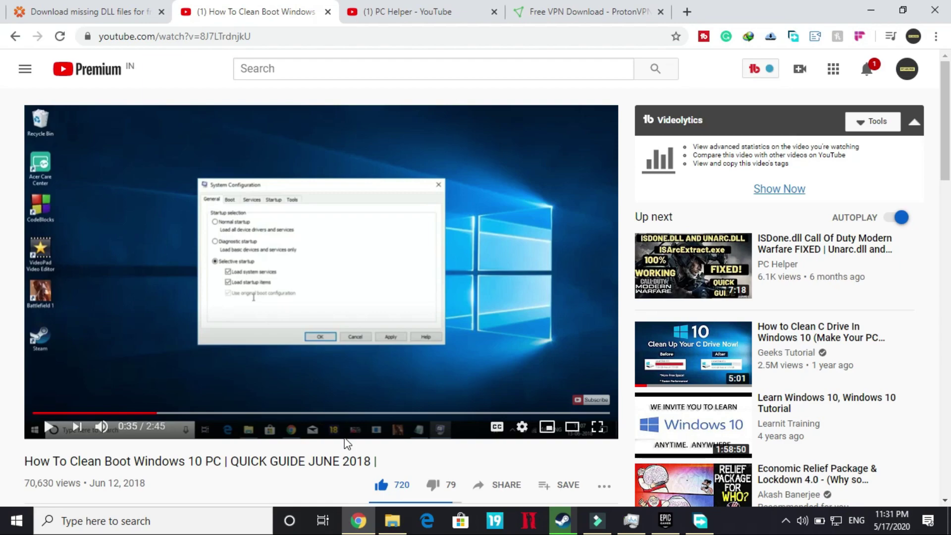
- Back on DLL-files.com, search for mfplat.dll and open its file page
key(ctrl+shift+Tab)
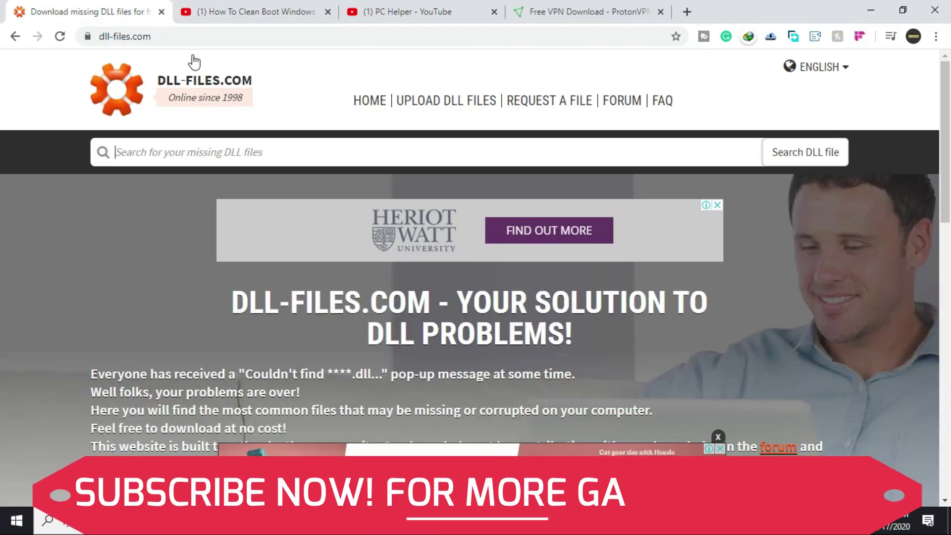
click(106, 37)
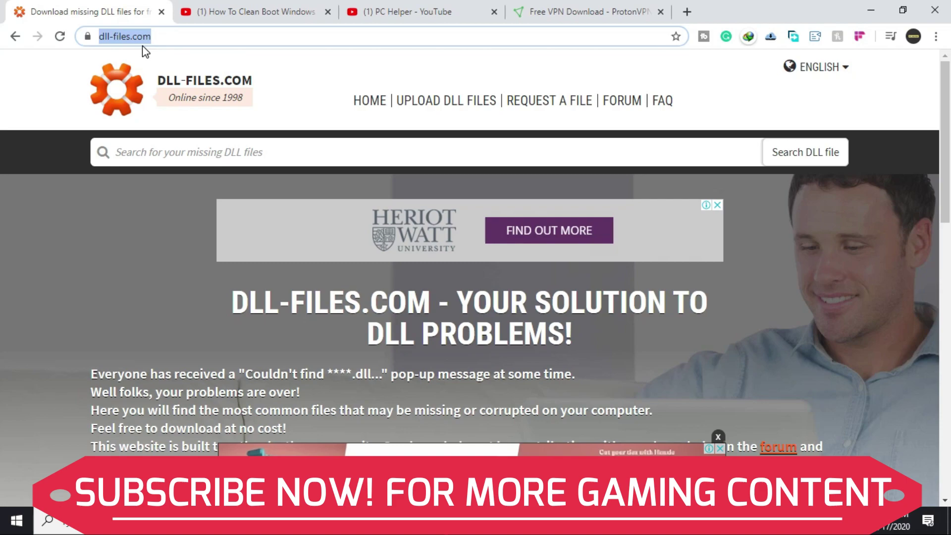
click(212, 157)
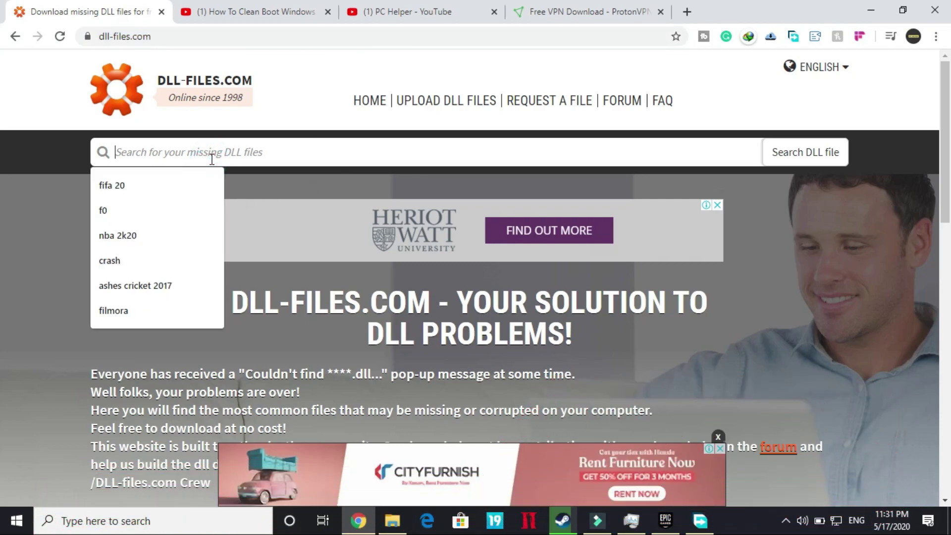
text(mf)
key(Down)
key(Down)
key(Up)
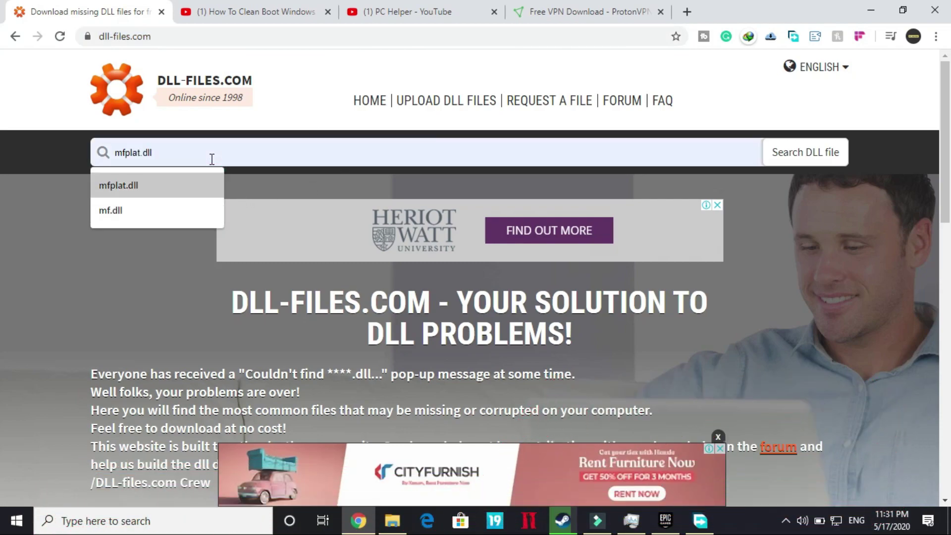
key(Return)
key(Return)
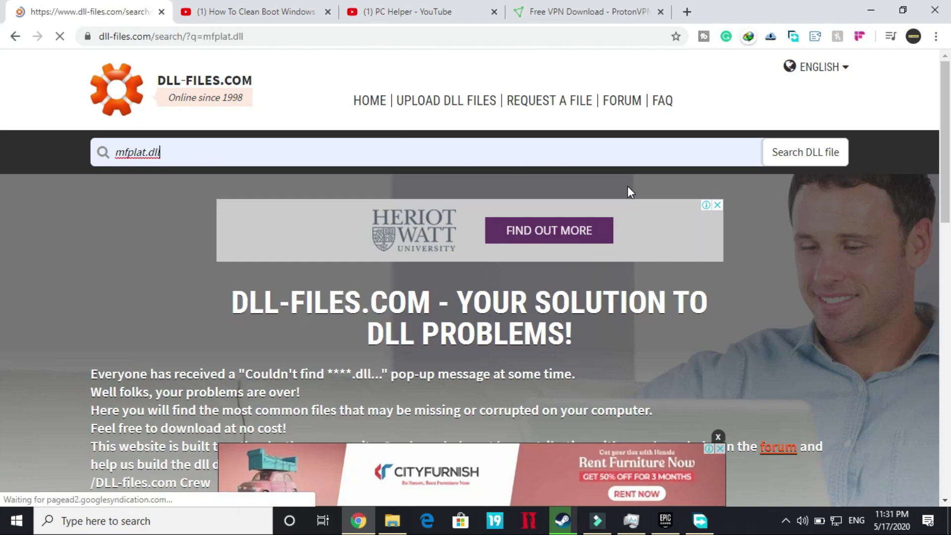
scroll(80, 287, down, 1)
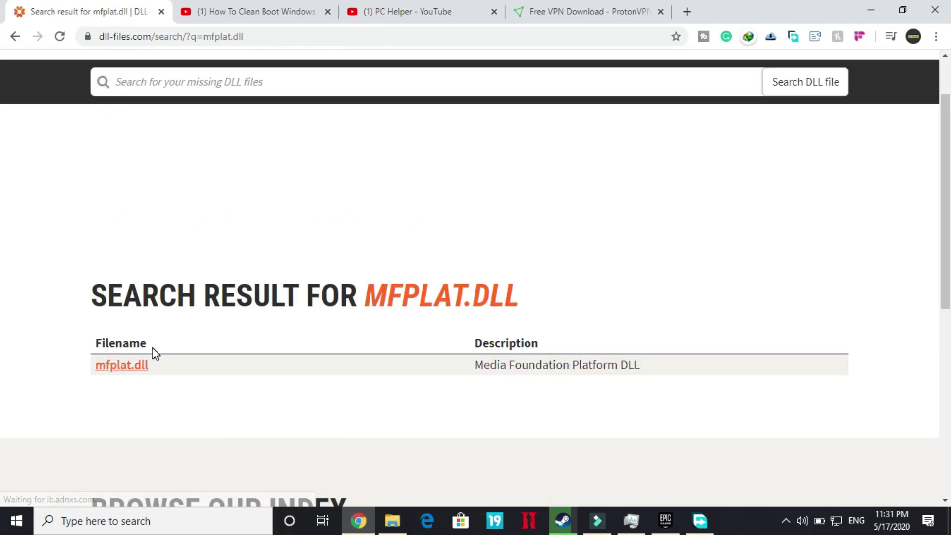
click(130, 365)
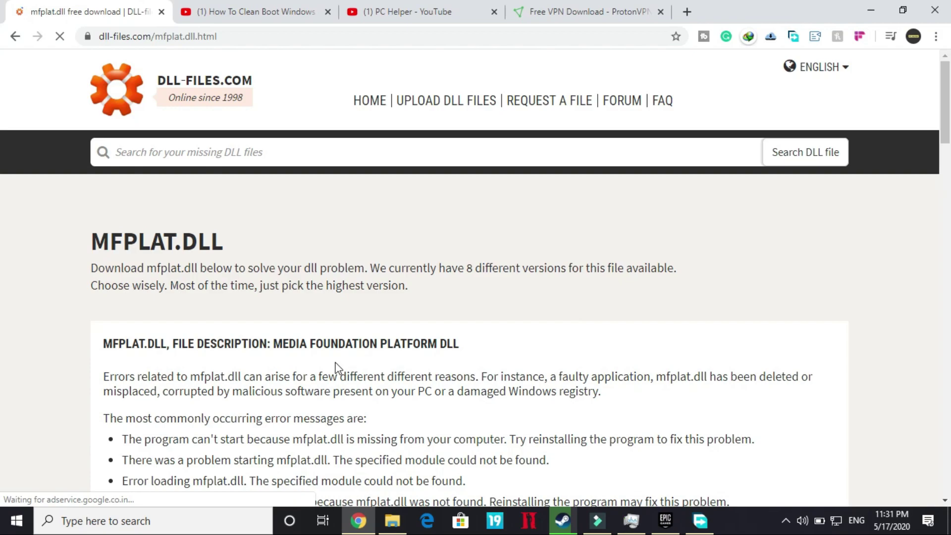
- Download the 64-bit mfplat.dll and select the finished mfplat.zip in Free Download Manager
scroll(319, 360, down, 6)
scroll(322, 359, down, 4)
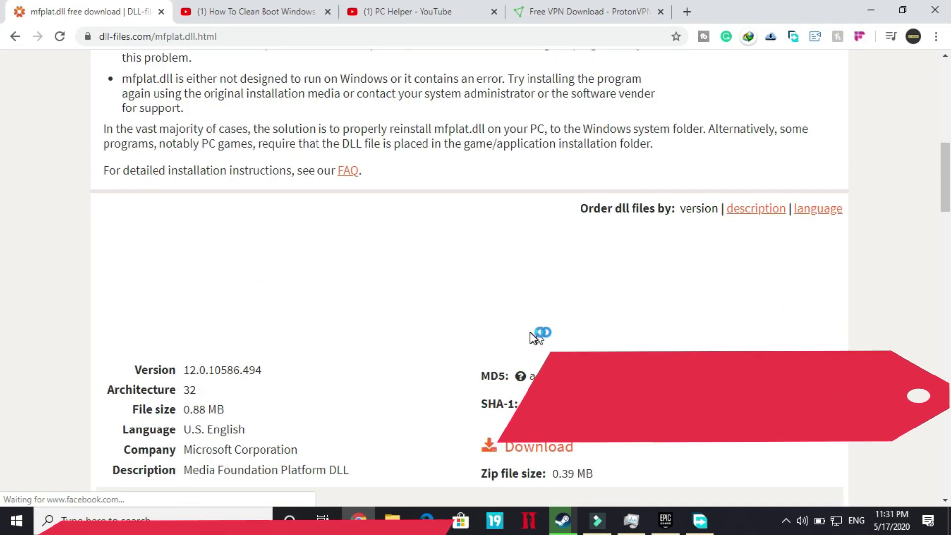
scroll(394, 342, down, 2)
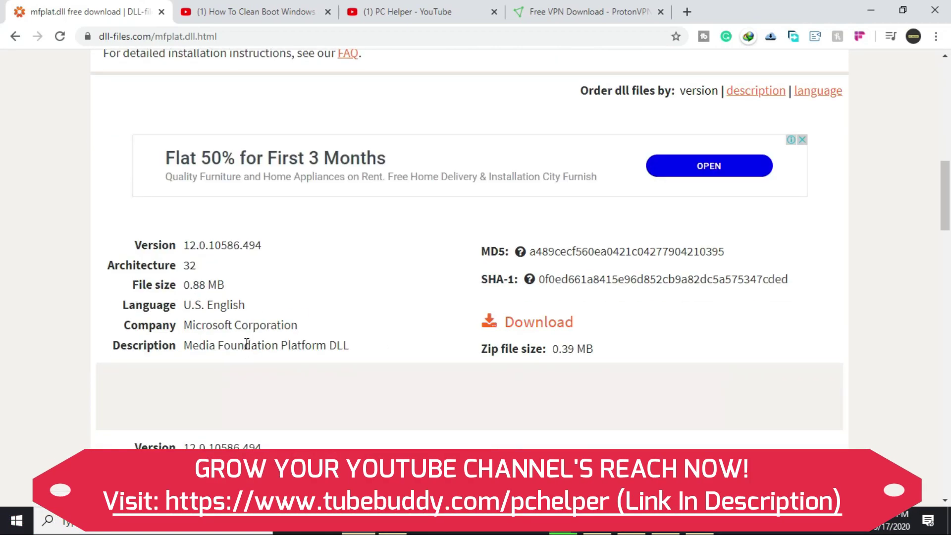
scroll(130, 413, down, 2)
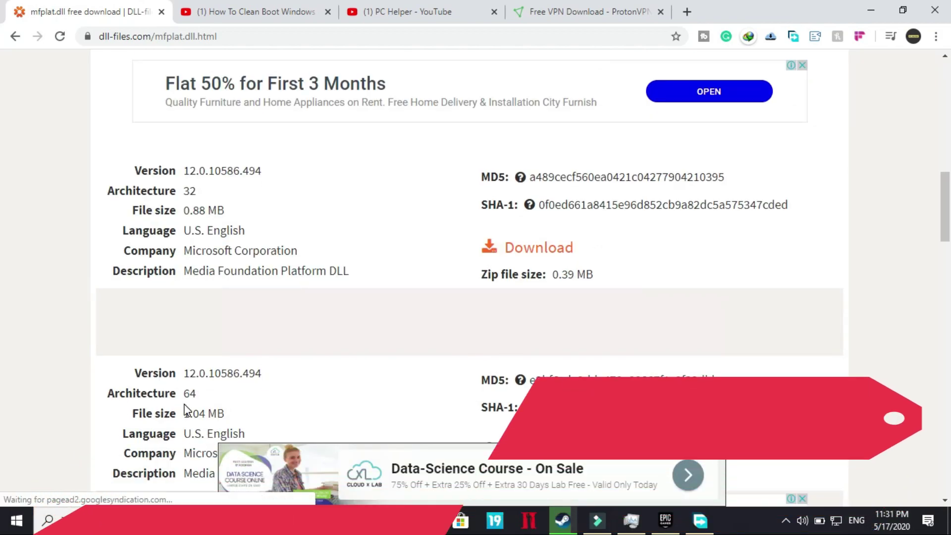
scroll(297, 391, down, 1)
click(548, 388)
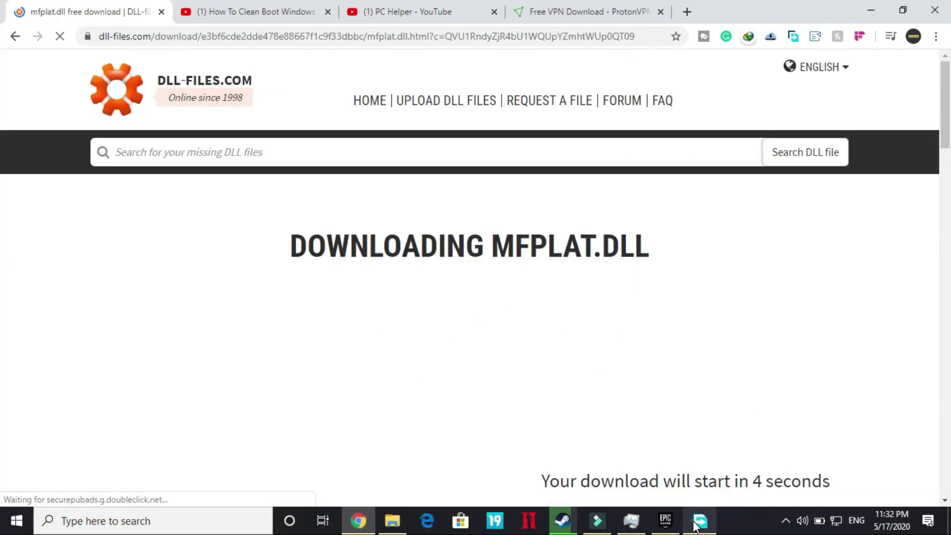
click(700, 520)
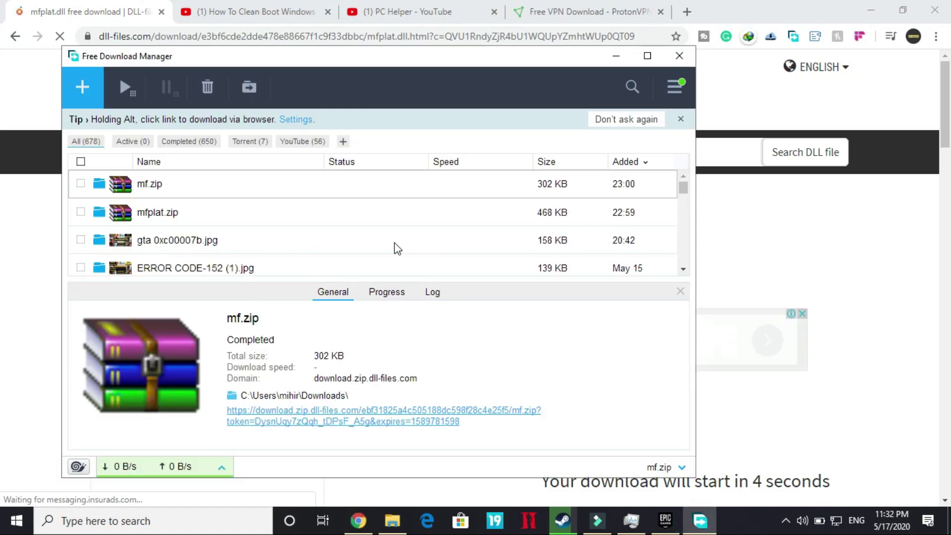
click(155, 218)
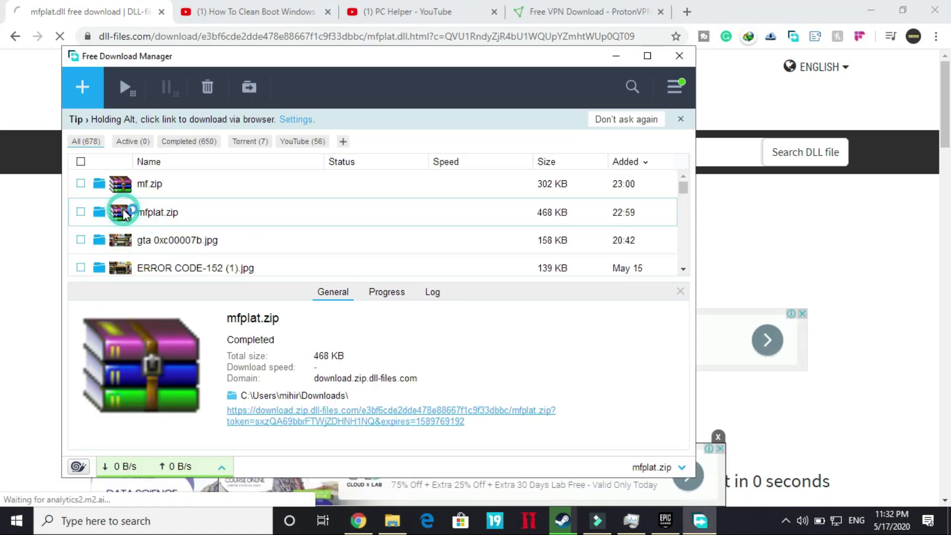
- Preview mfplat.zip in WinRAR, close it, and search DLL-files.com for mf.dll
drag(127, 215, 17, 254)
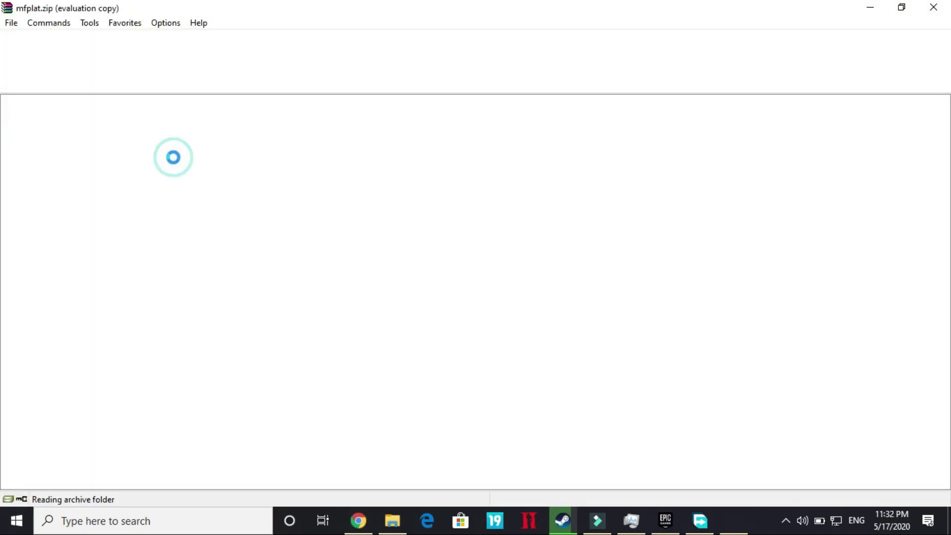
click(575, 219)
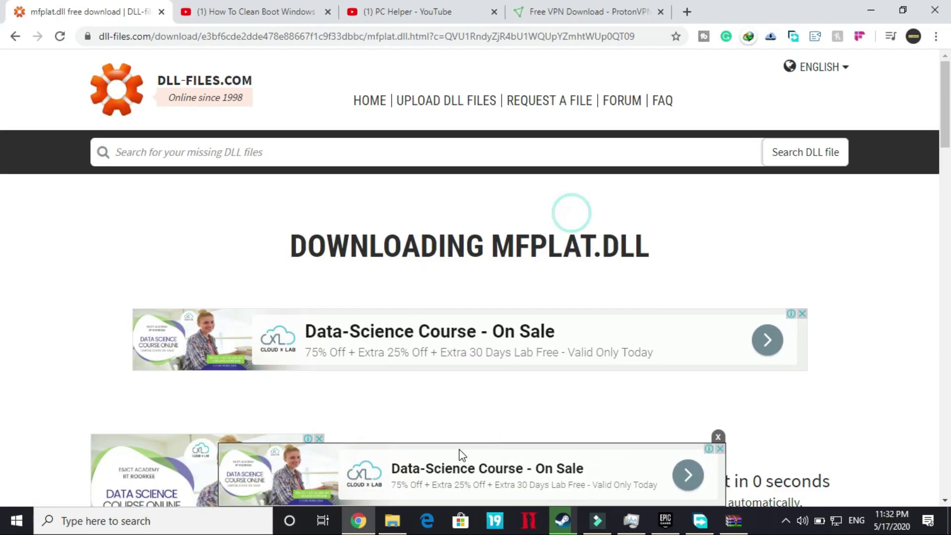
click(213, 157)
text(mf)
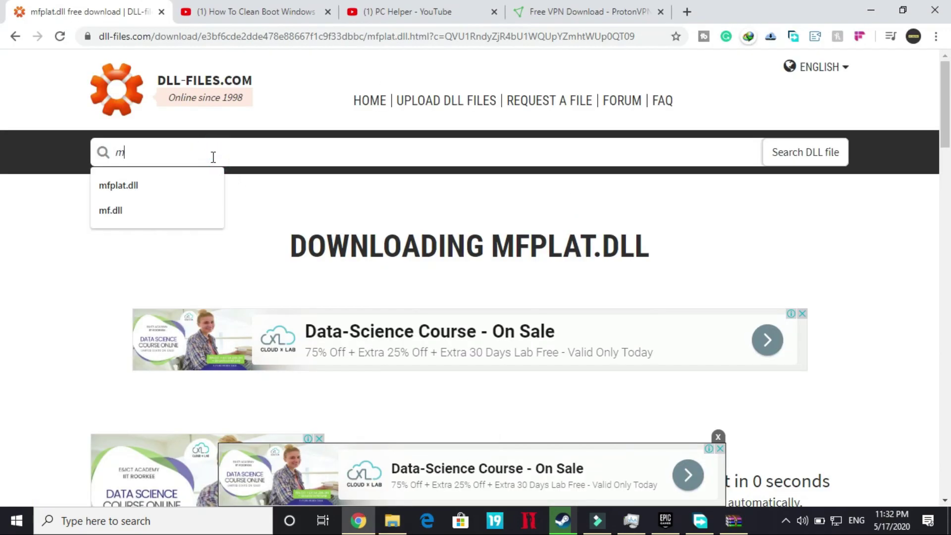
text(.)
key(Down)
key(Return)
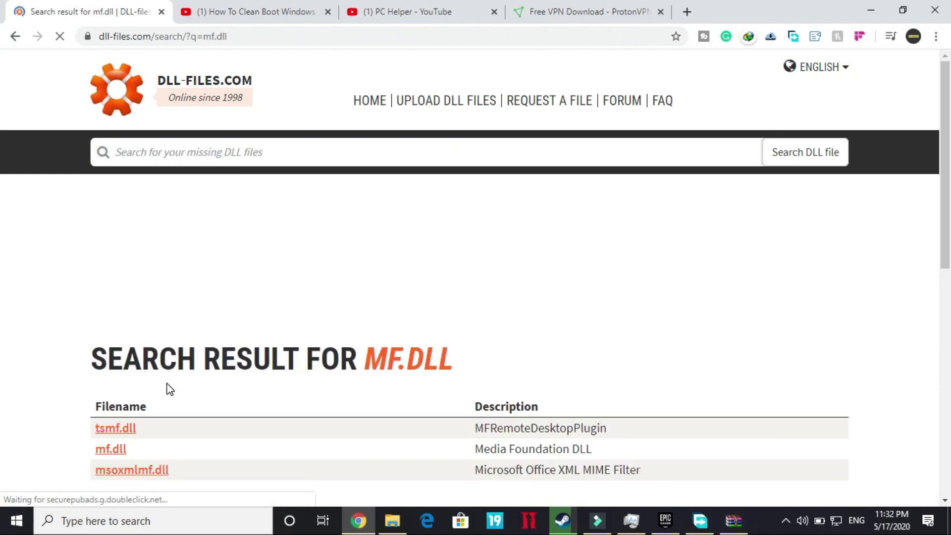
- Open the mf.dll page, download the 64-bit version, and open mf.zip
scroll(49, 300, down, 2)
click(112, 331)
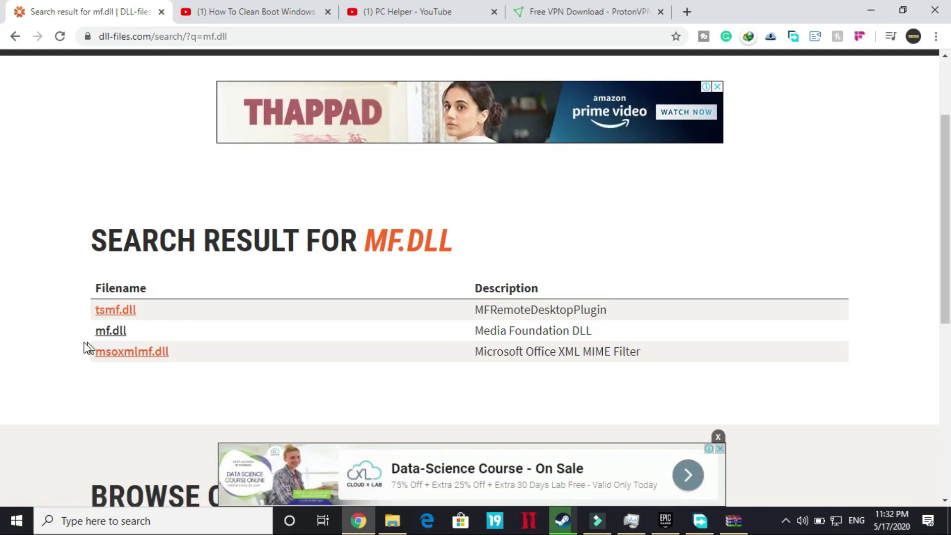
click(113, 332)
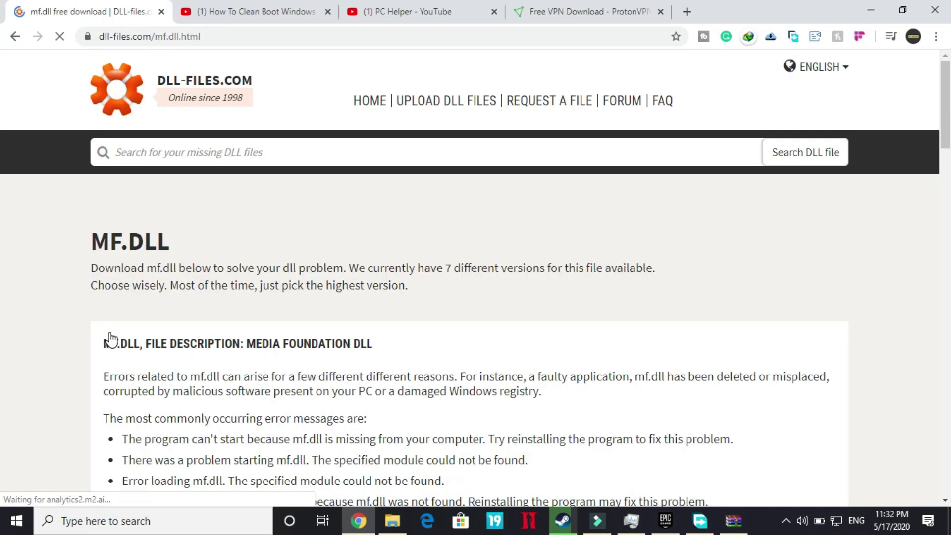
scroll(229, 272, down, 8)
scroll(230, 272, down, 5)
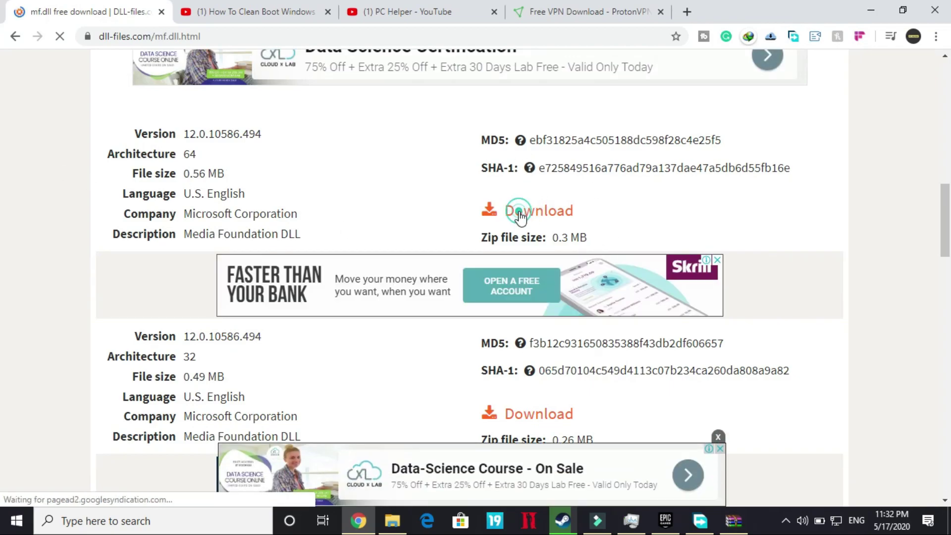
click(538, 210)
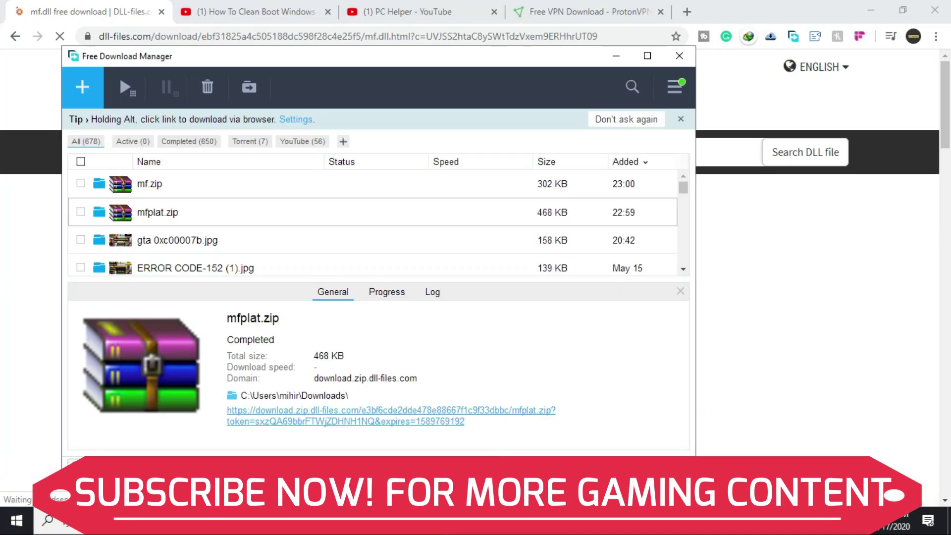
click(148, 183)
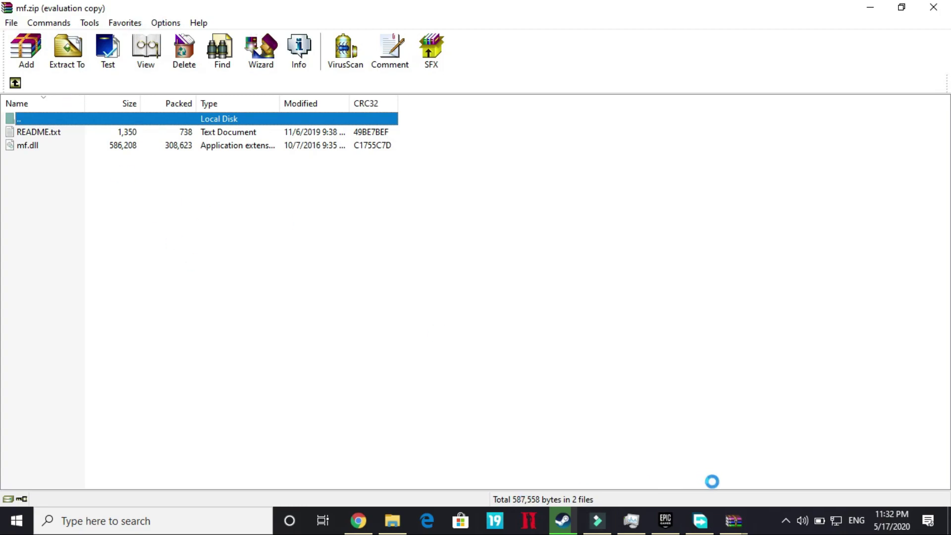
- Extract mfplat.dll to D:\Games\GTAV and overwrite the existing copy with Yes to All
mouse_move(733, 521)
click(674, 449)
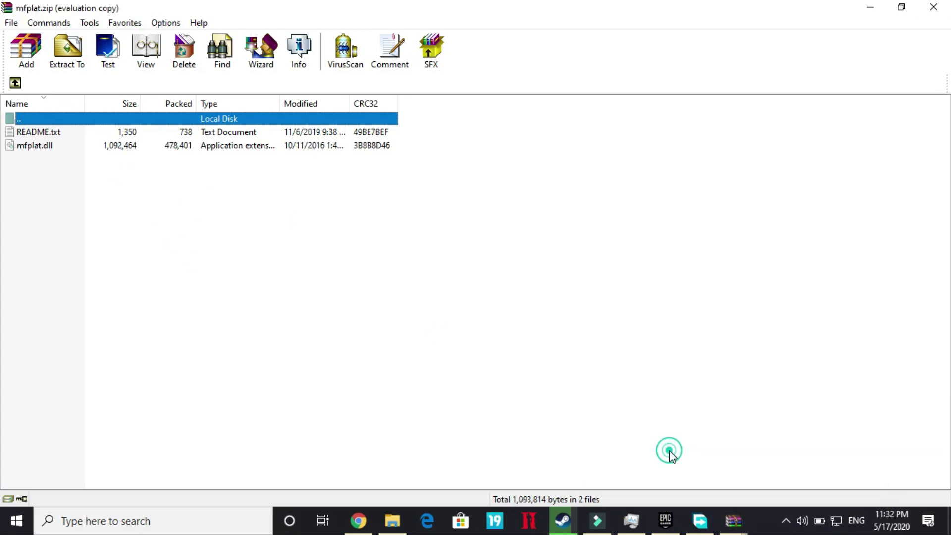
click(32, 147)
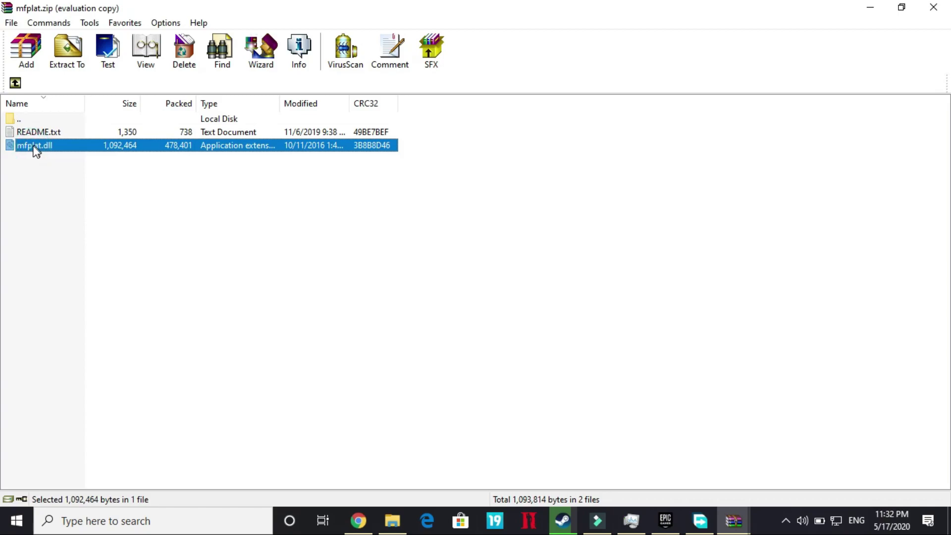
click(77, 44)
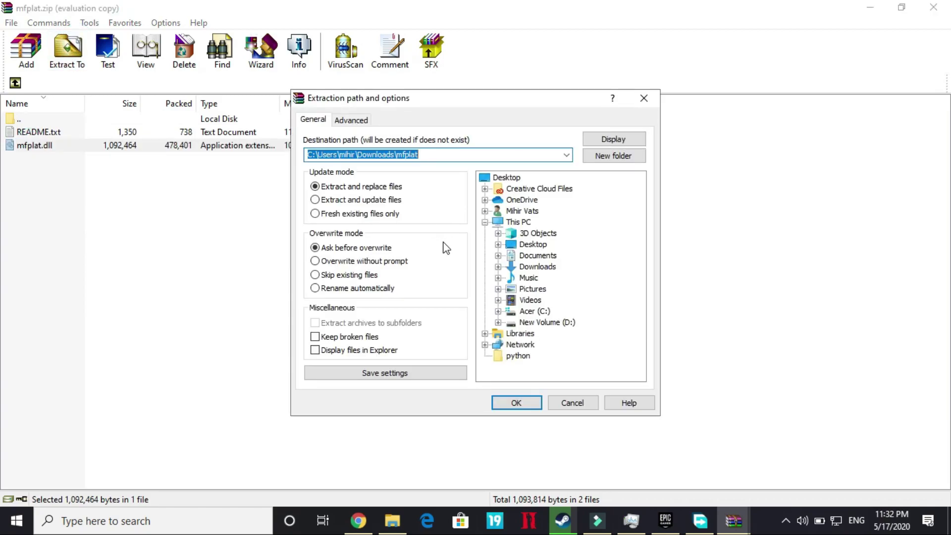
key(Return)
click(747, 37)
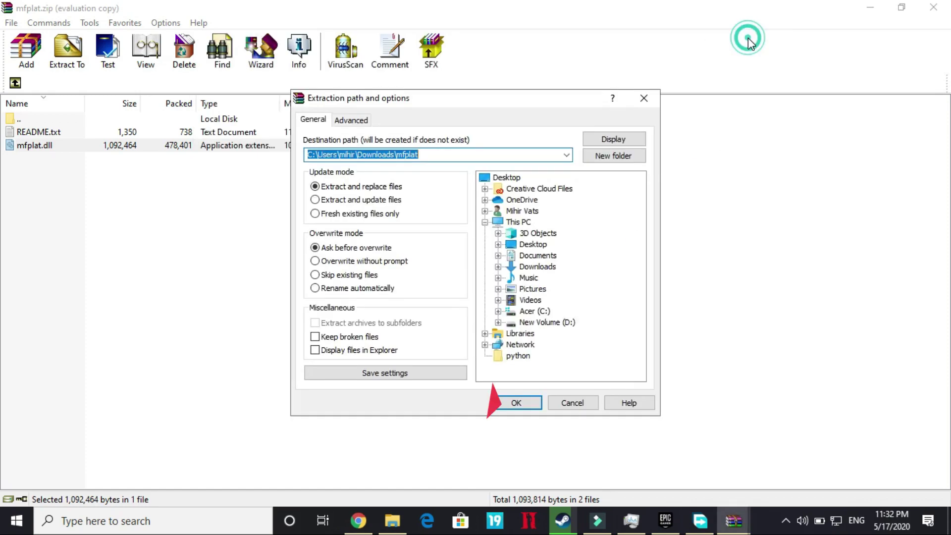
click(567, 325)
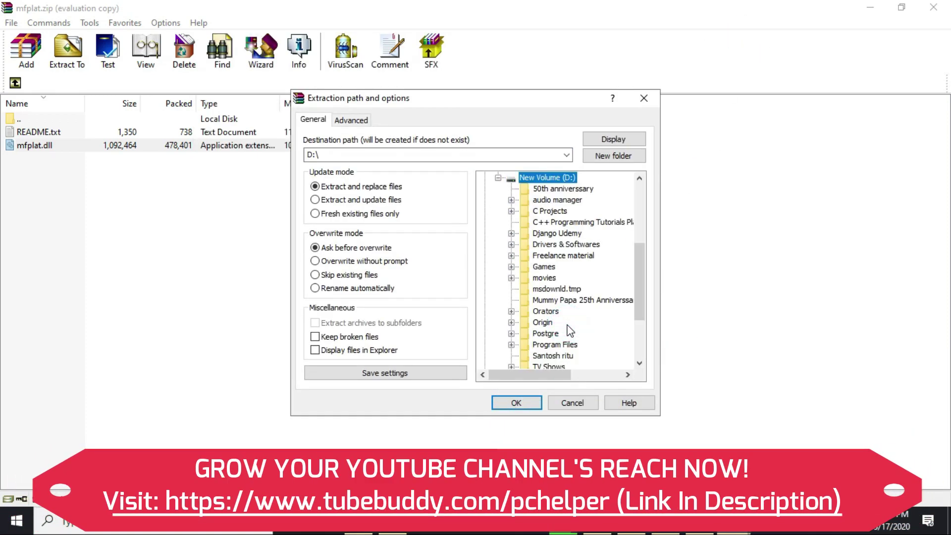
double_click(543, 266)
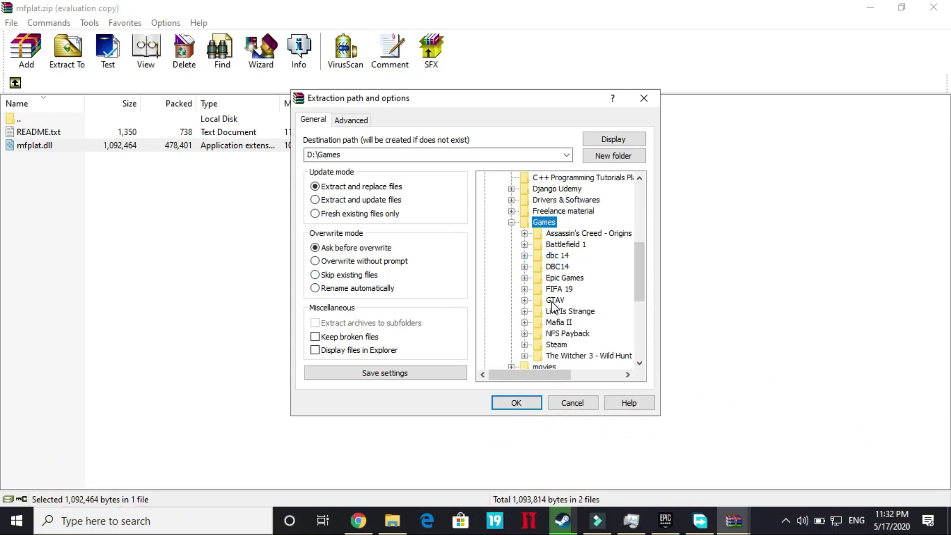
click(554, 302)
click(512, 404)
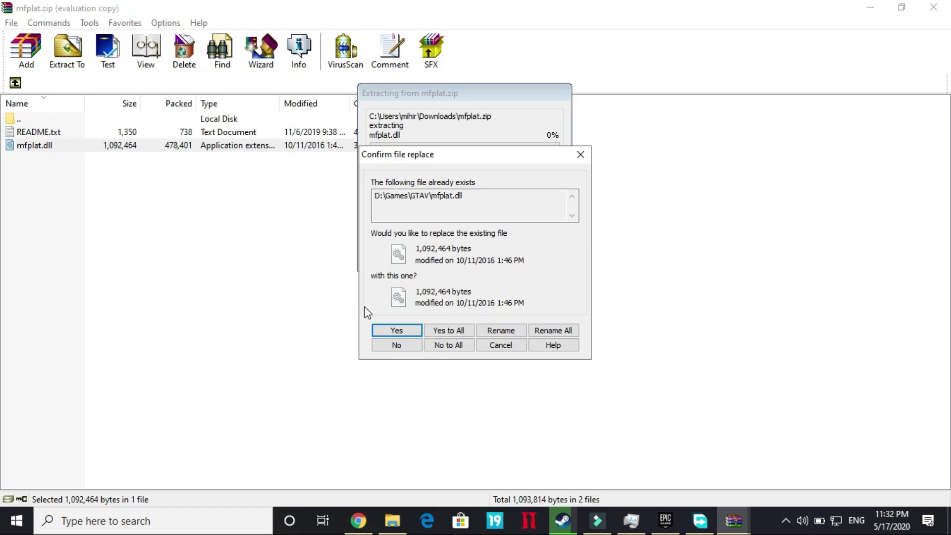
click(443, 331)
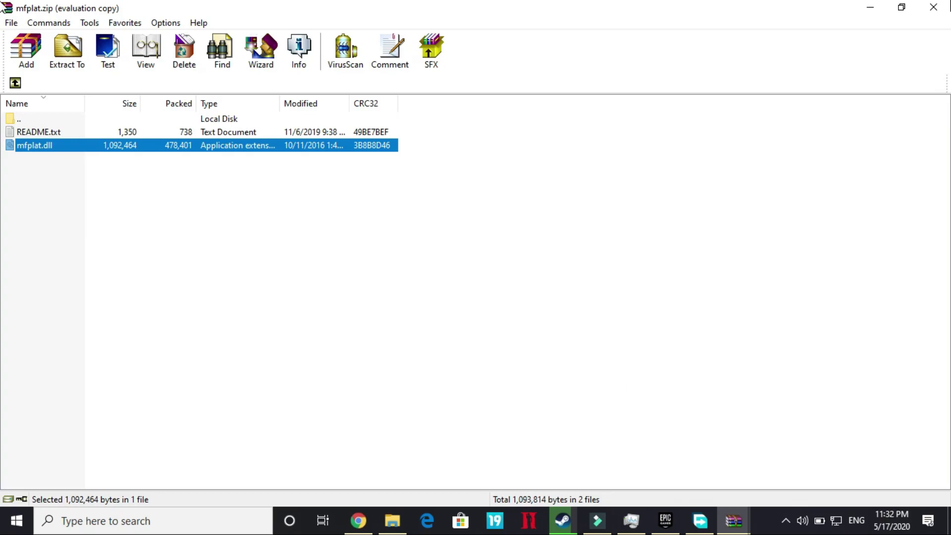
- Close mfplat.zip, then extract mf.dll to D:\Games\GTAV, overwriting the old file
click(933, 7)
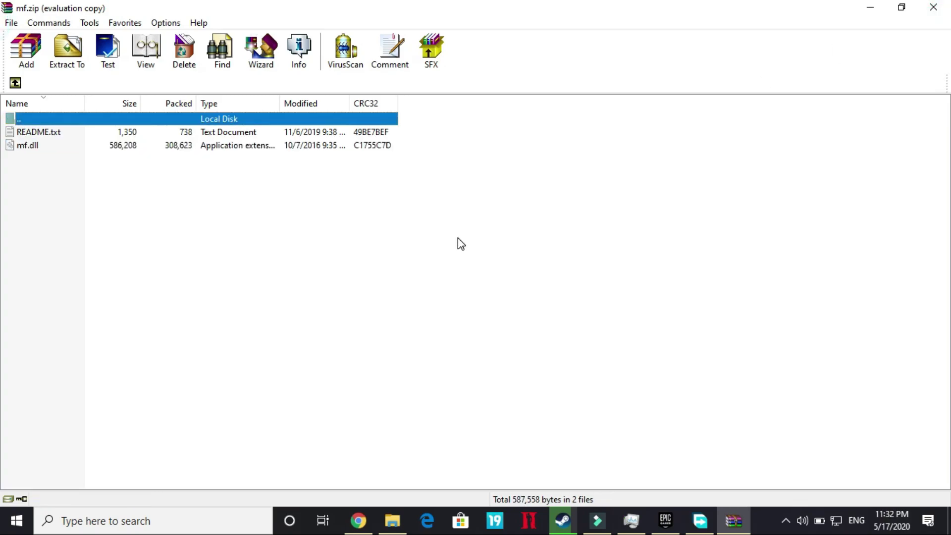
click(56, 147)
click(62, 59)
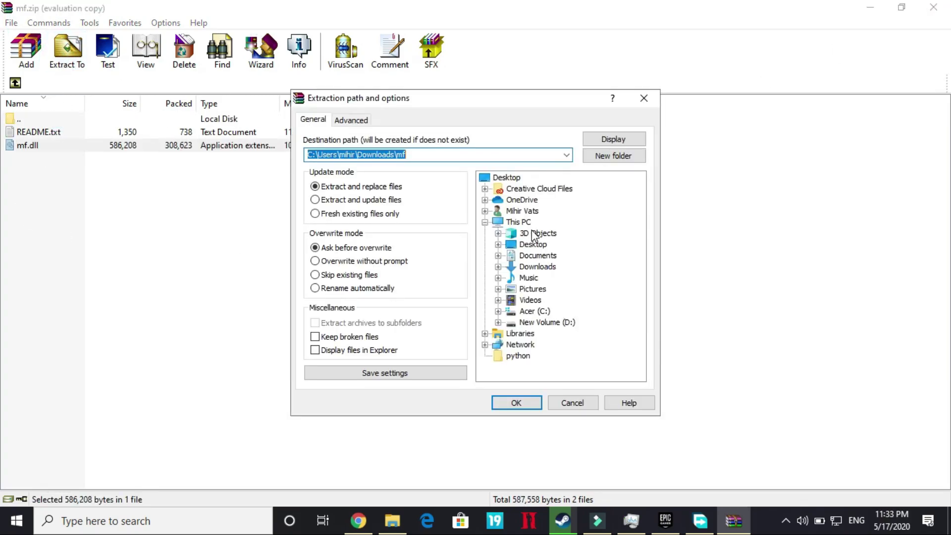
double_click(545, 322)
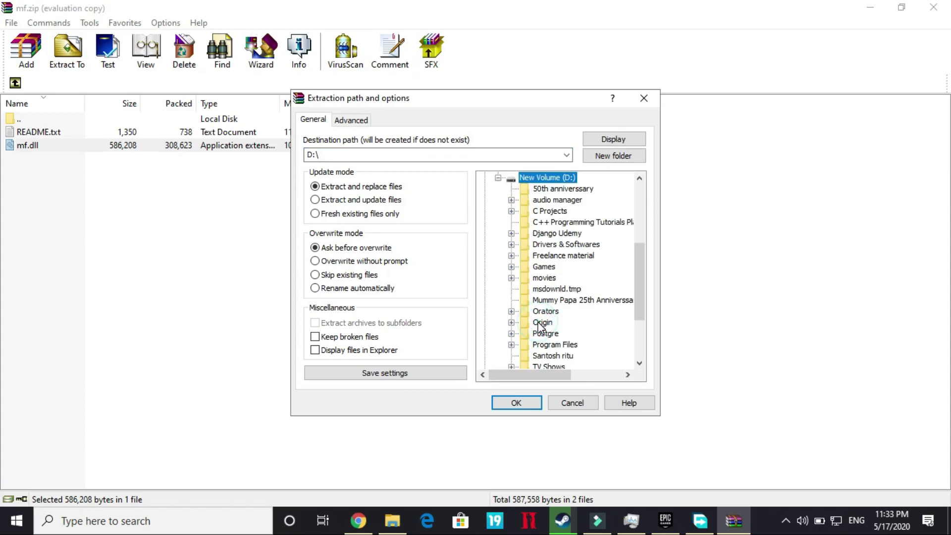
click(542, 266)
double_click(543, 266)
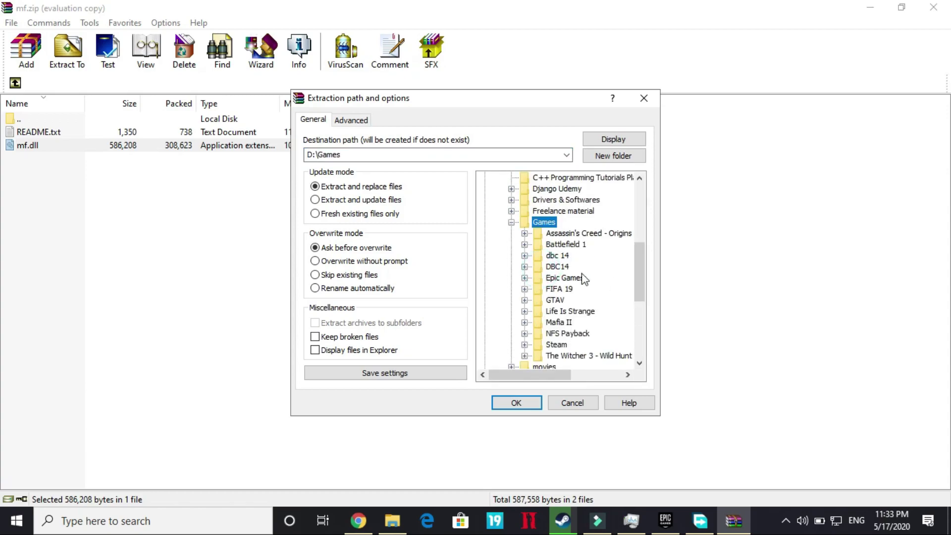
double_click(555, 300)
click(525, 405)
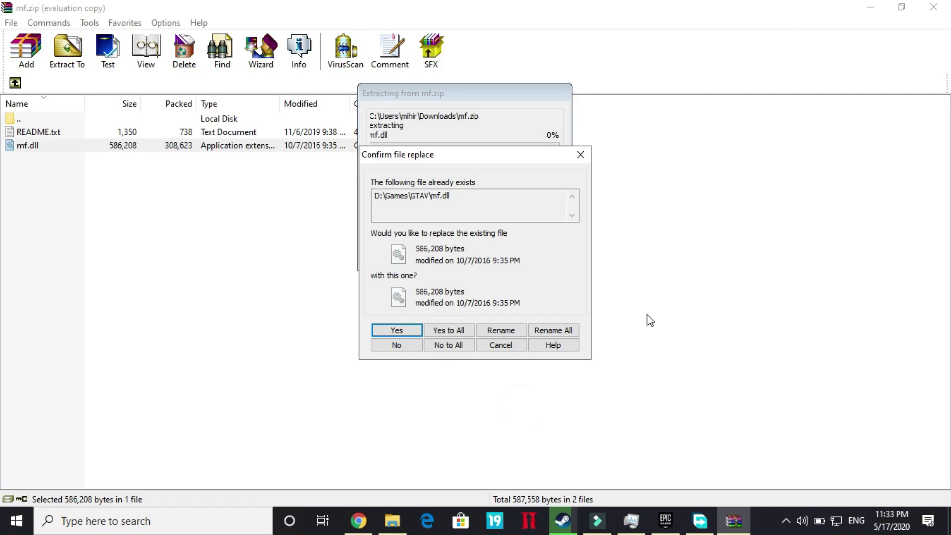
click(449, 331)
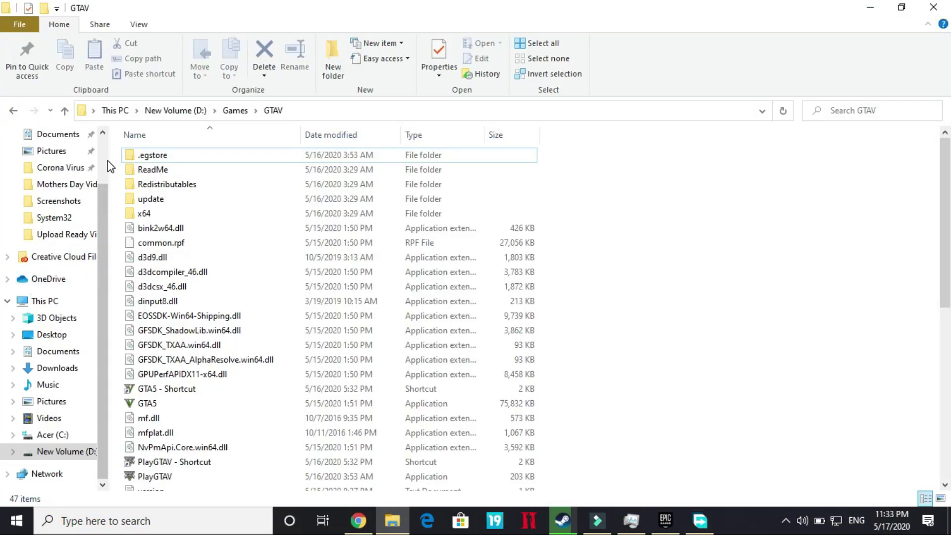
- Browse Documents > Rockstar Games > GTA V, then return to Rockstar Games
click(50, 140)
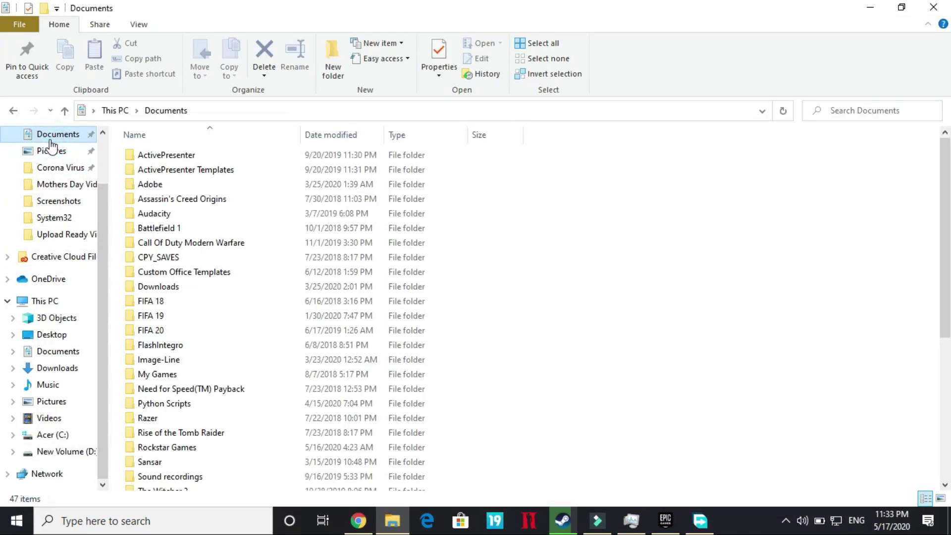
click(169, 302)
key(Down)
key(Down)
key(Down)
key(Down)
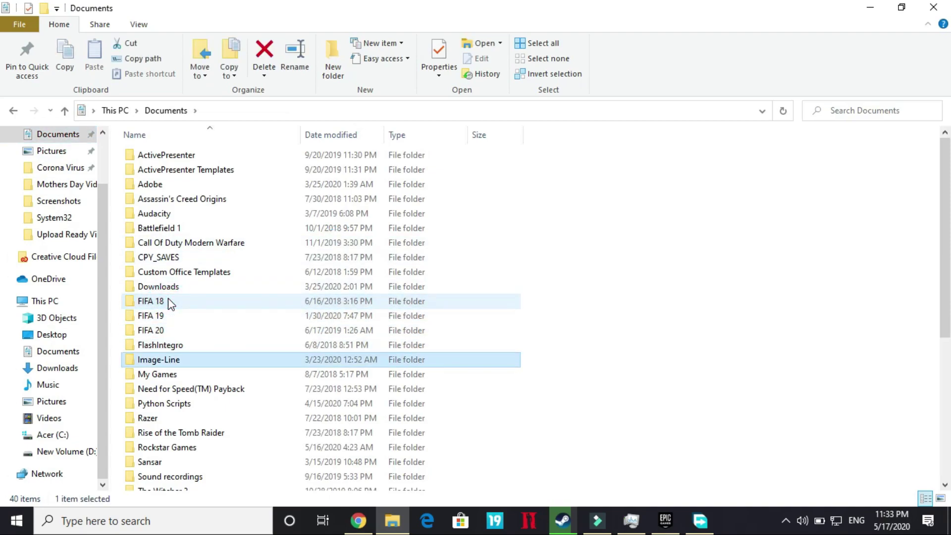
key(Down)
key(Down)
key(Down)
key(Down)
key(Down)
key(Down)
key(Return)
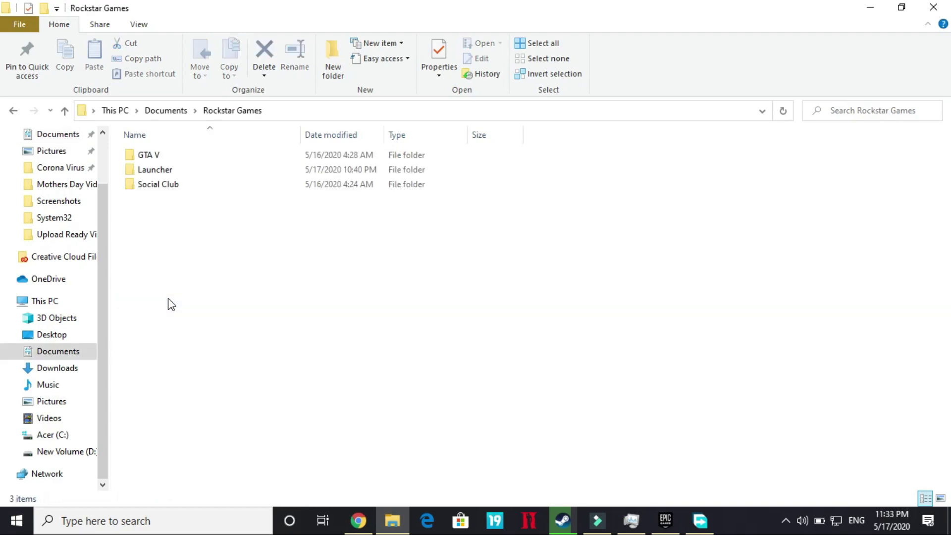
double_click(179, 158)
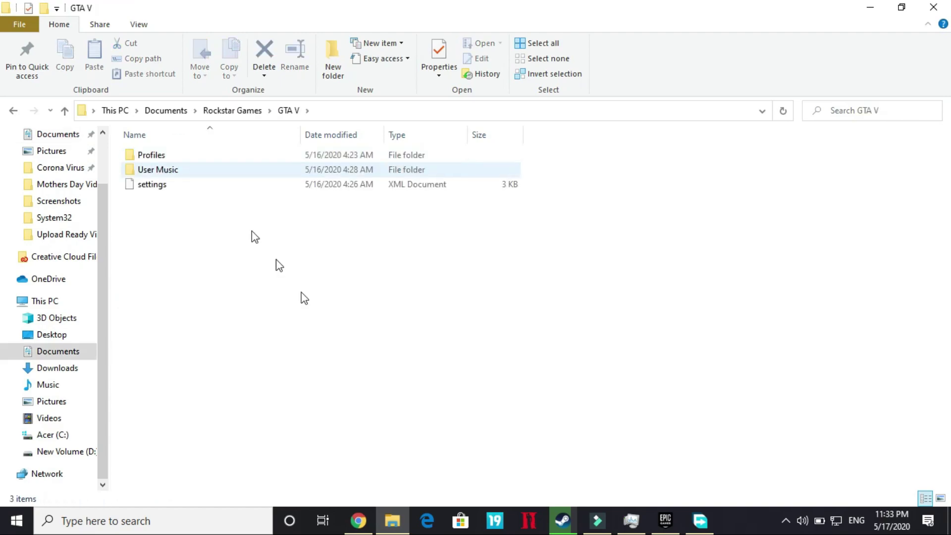
key(BackSpace)
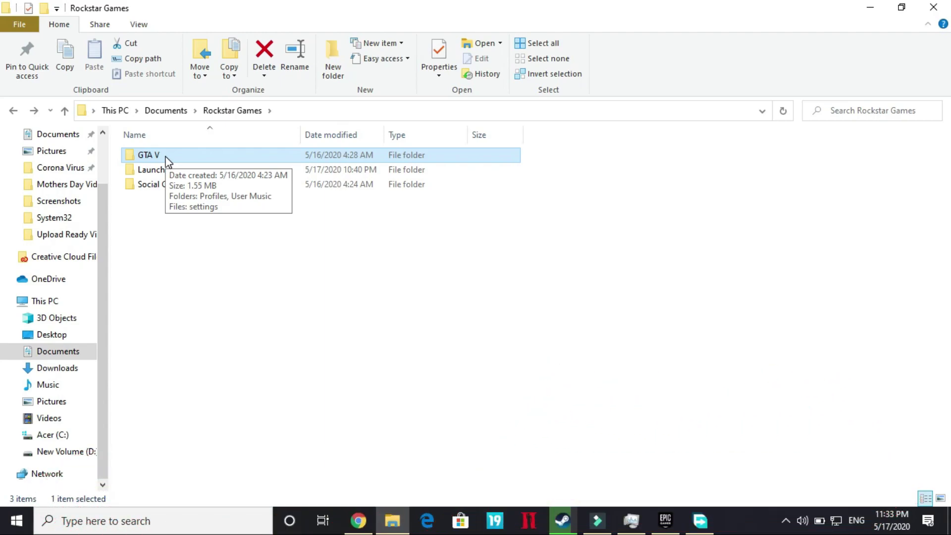
- Go up to Documents, reopen Rockstar Games > GTA V, and step back to Rockstar Games
key(alt+Up)
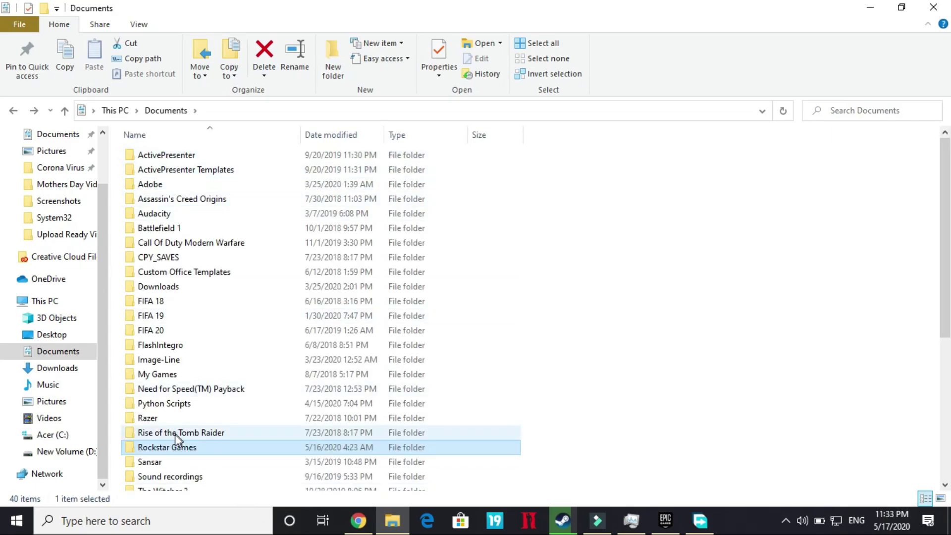
click(157, 447)
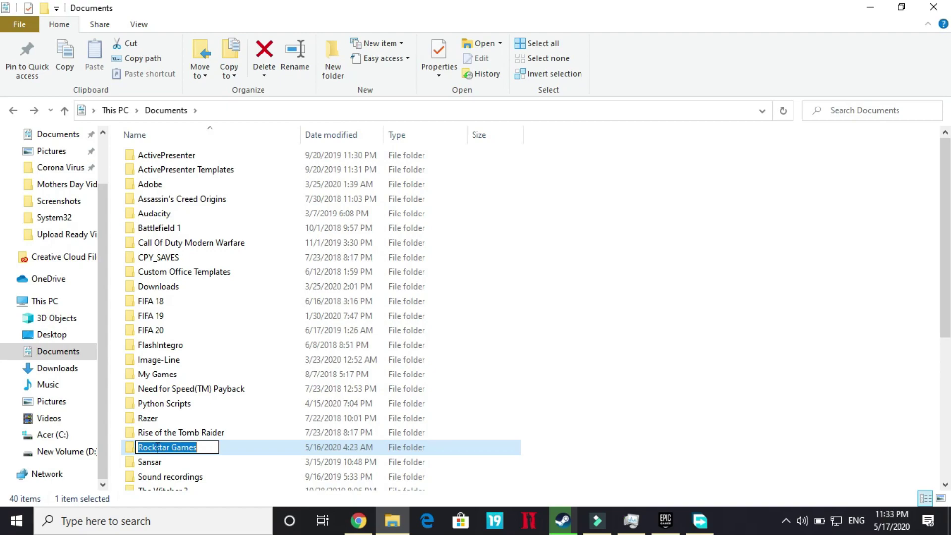
click(301, 449)
double_click(301, 450)
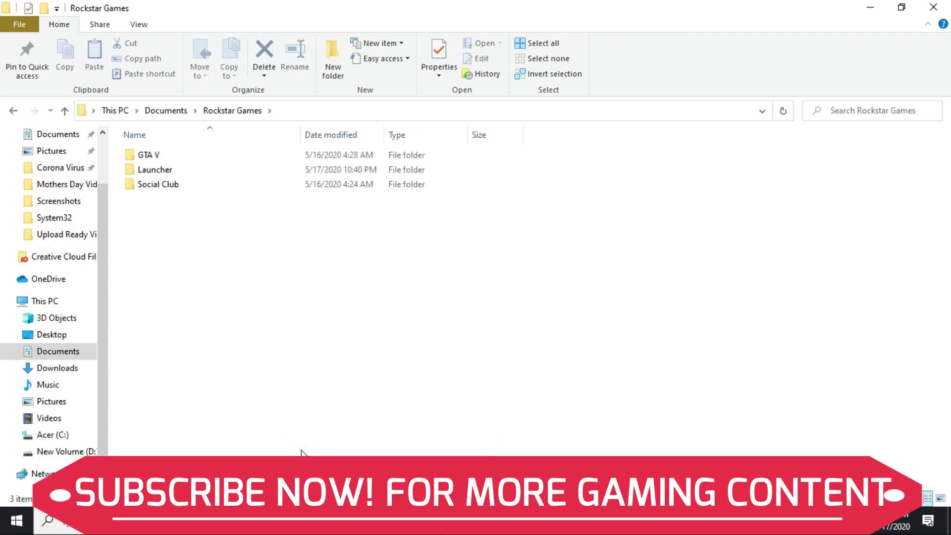
click(148, 157)
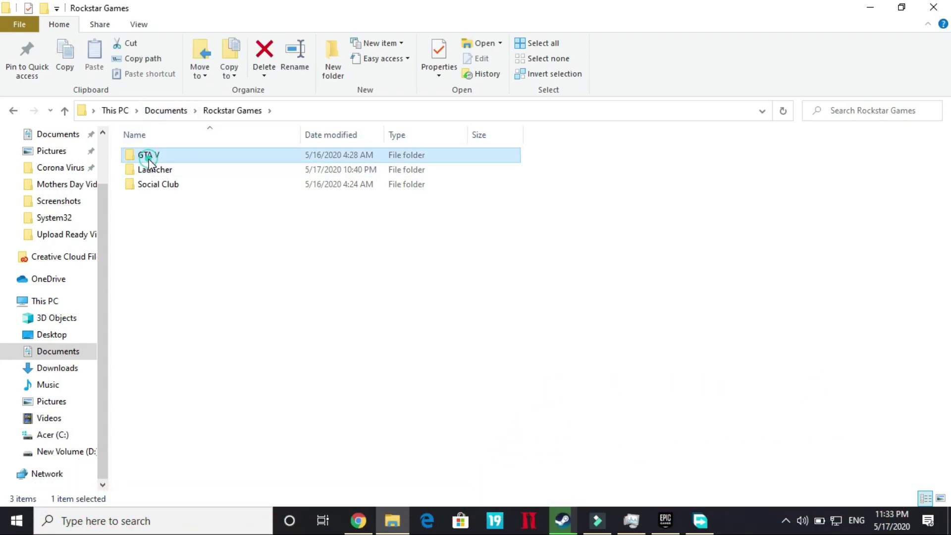
double_click(149, 158)
click(149, 156)
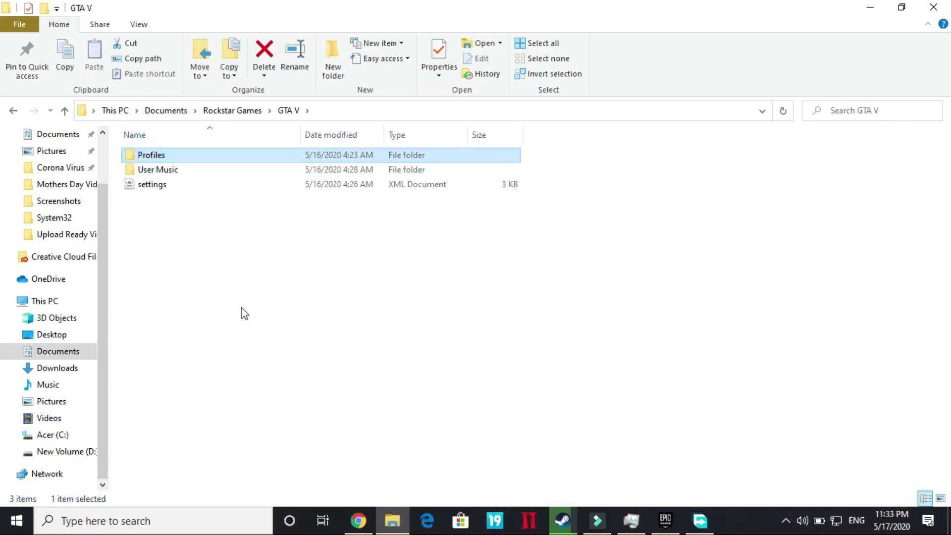
key(alt+Left)
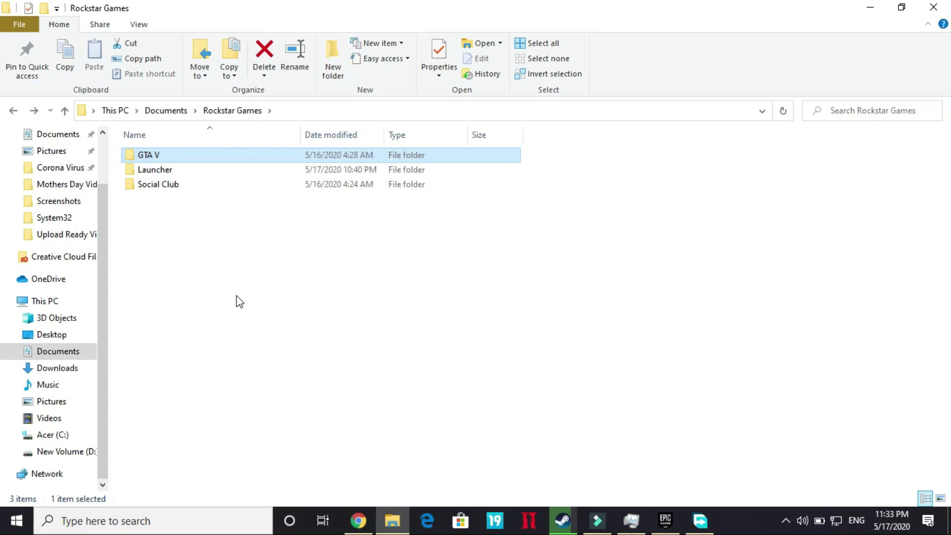
key(super+d)
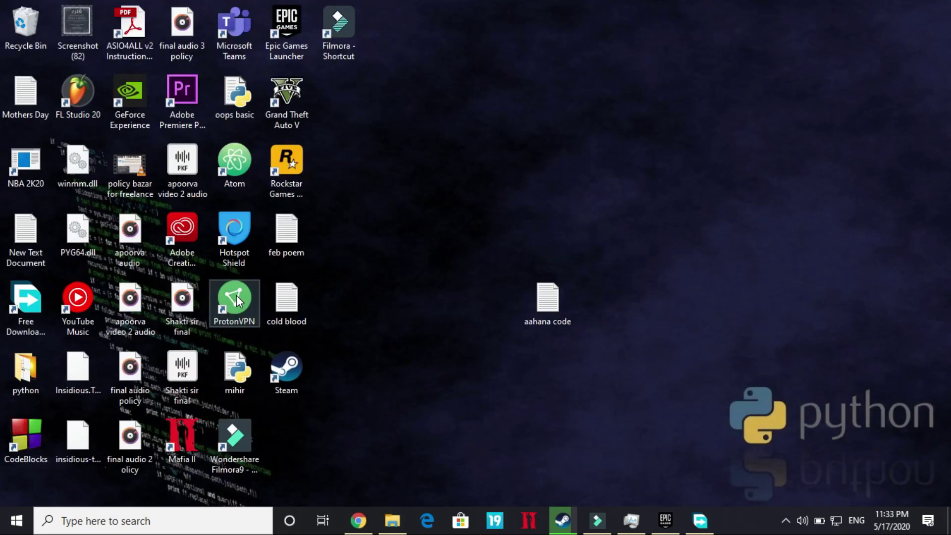